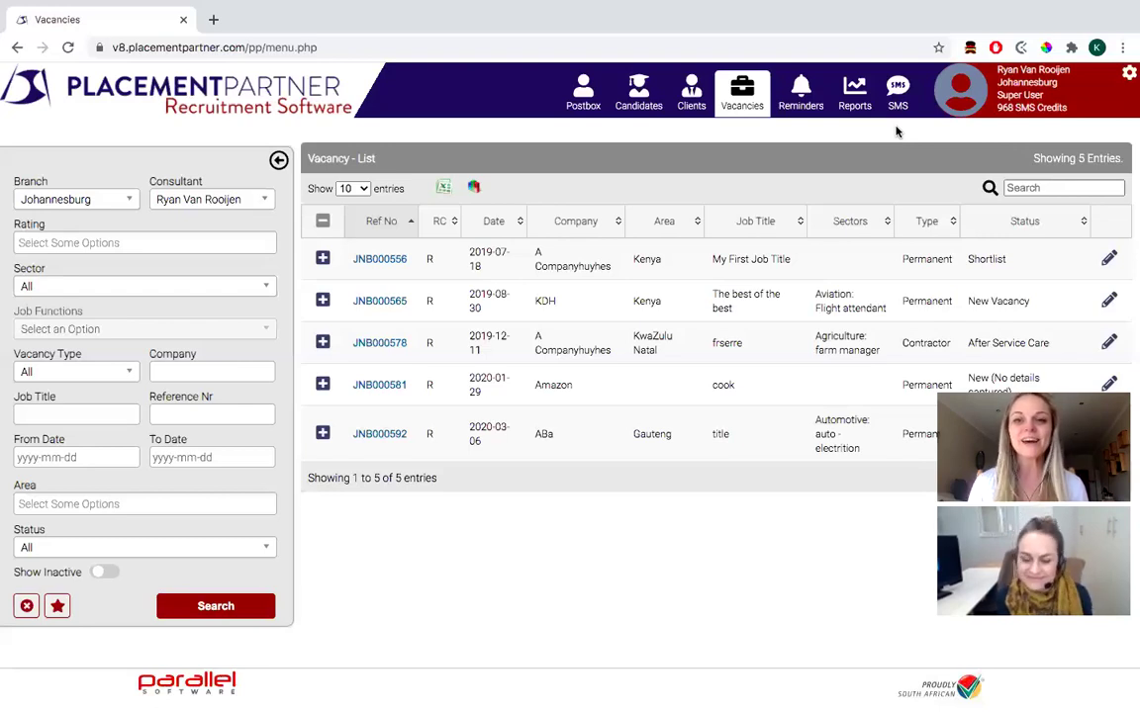
Open the "My First Job Title" vacancy and review its client section, including the main contact, accounts contact and branch fields
left_click(1109, 258)
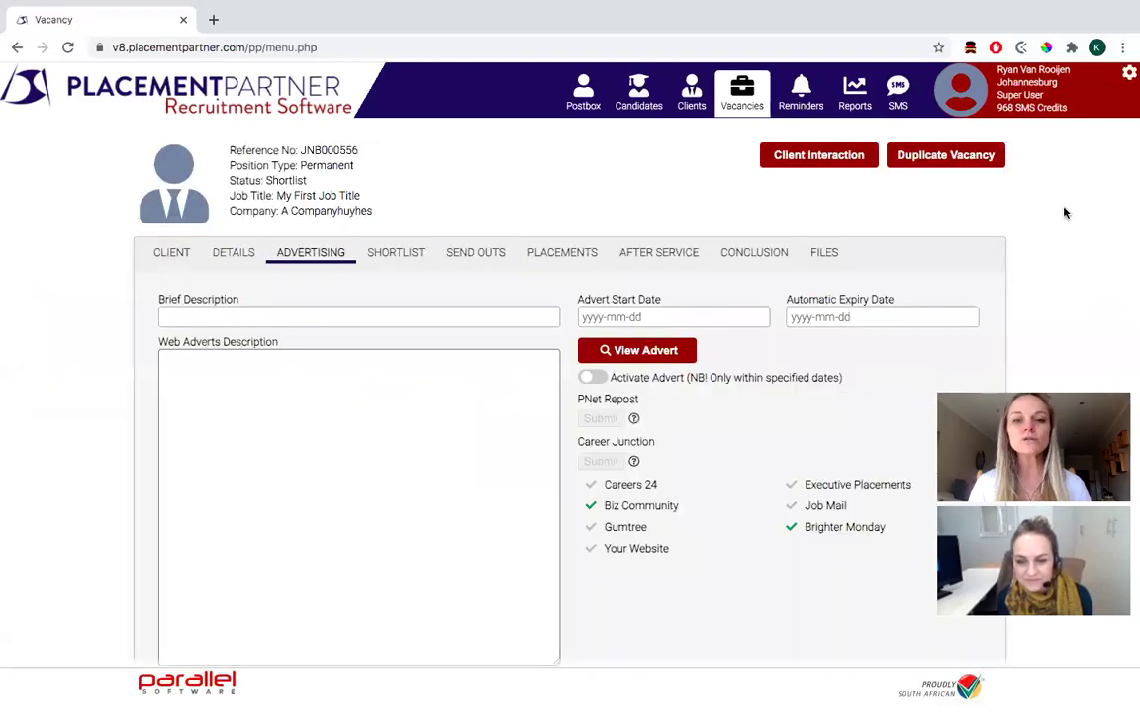
left_click(164, 253)
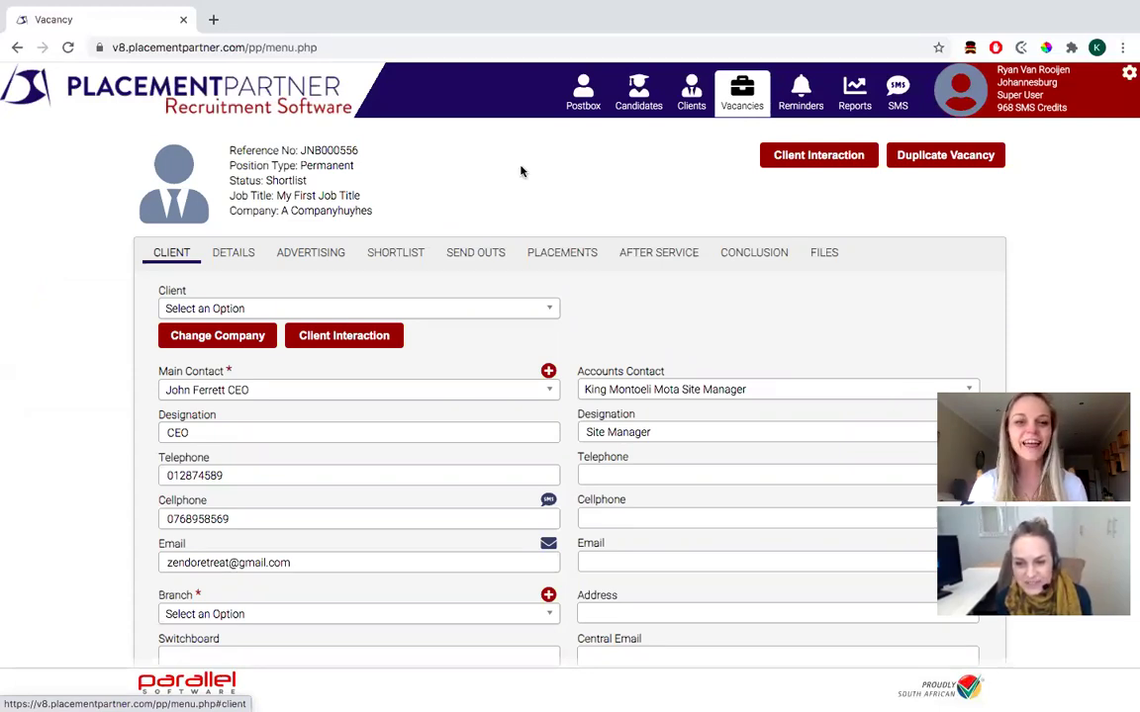
scroll(527, 208, "down", 1)
scroll(526, 209, "up", 1)
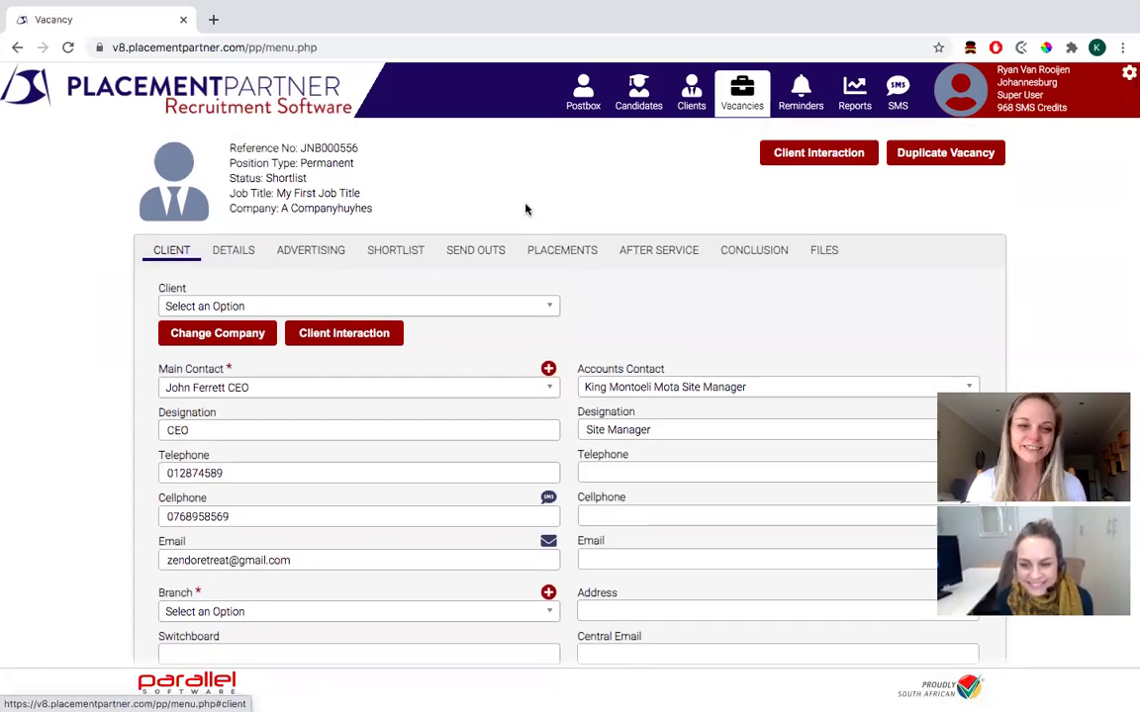
scroll(526, 209, "down", 5)
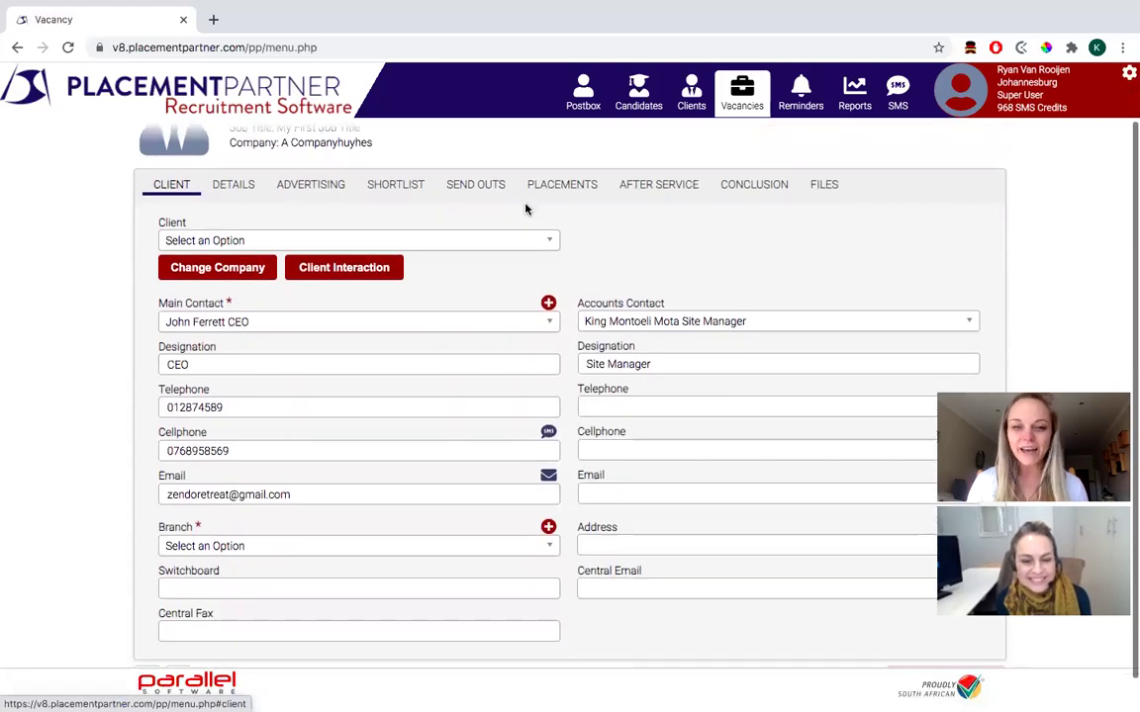
scroll(527, 208, "up", 5)
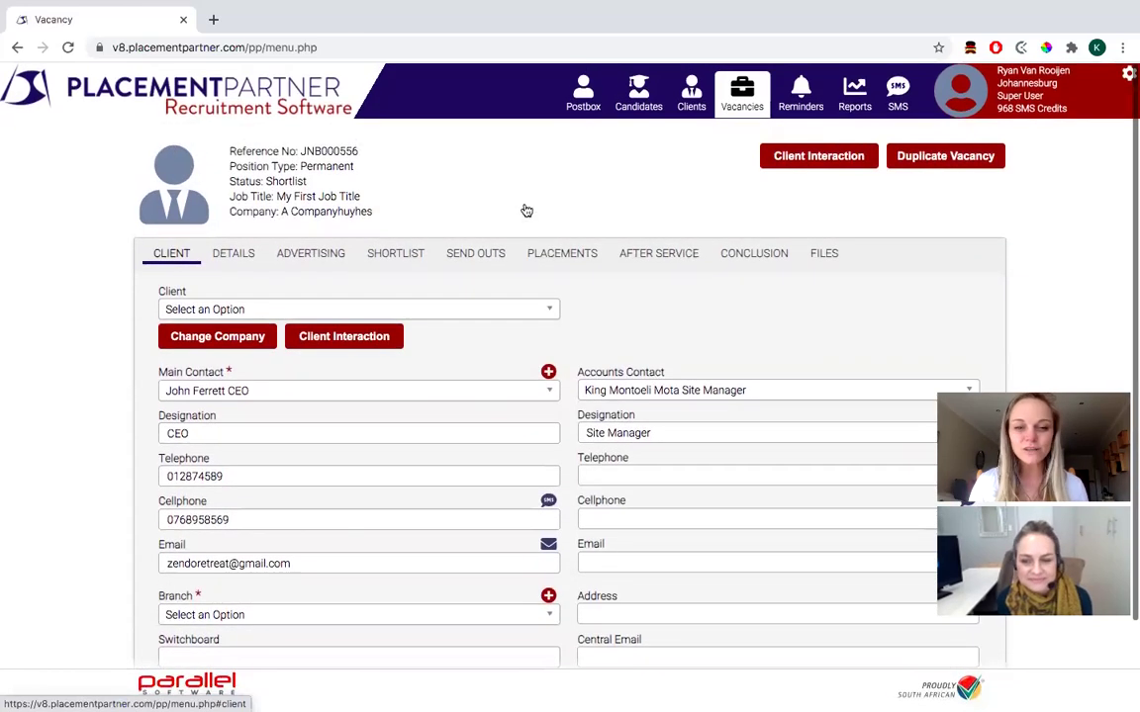
scroll(526, 208, "down", 1)
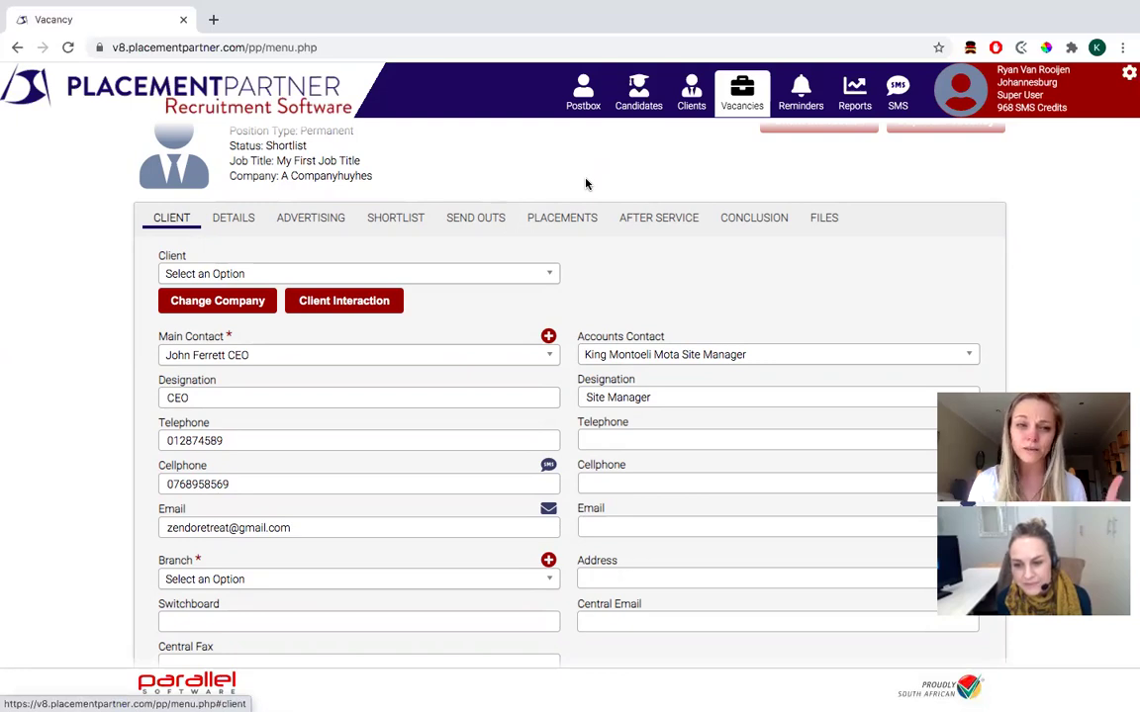
scroll(586, 184, "up", 1)
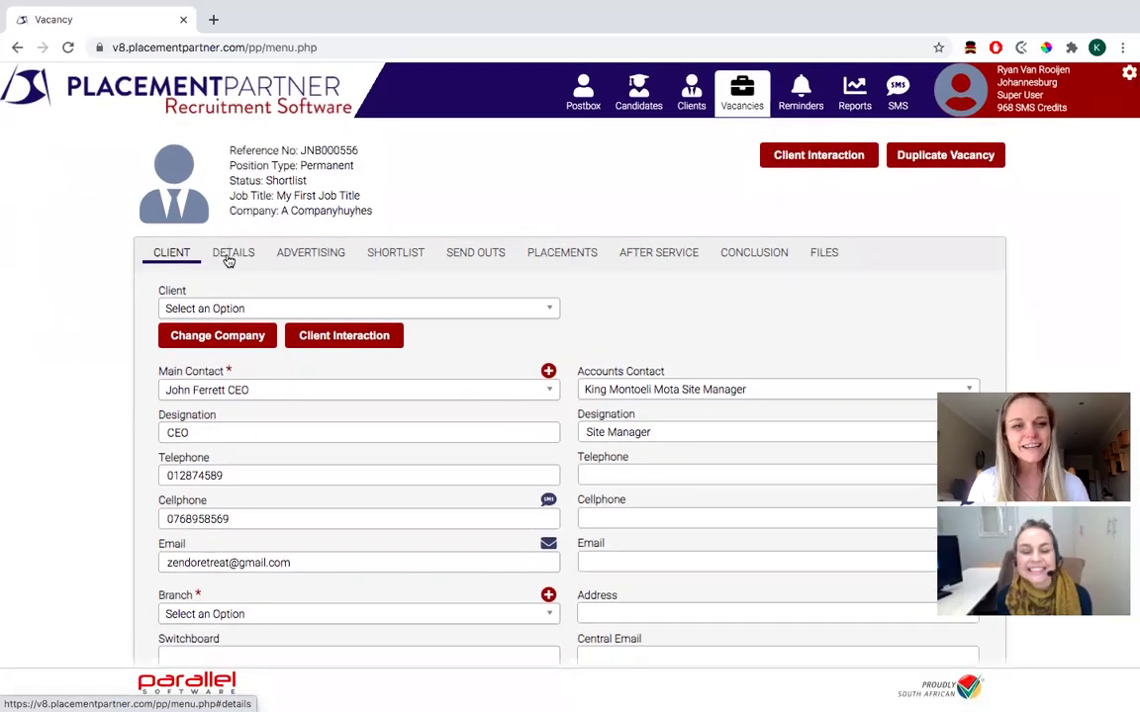
Review the vacancy's details, collapsing Vacancy Details, Applicant Requirements and Remuneration Package, and expand the Questionnaires section
left_click(229, 259)
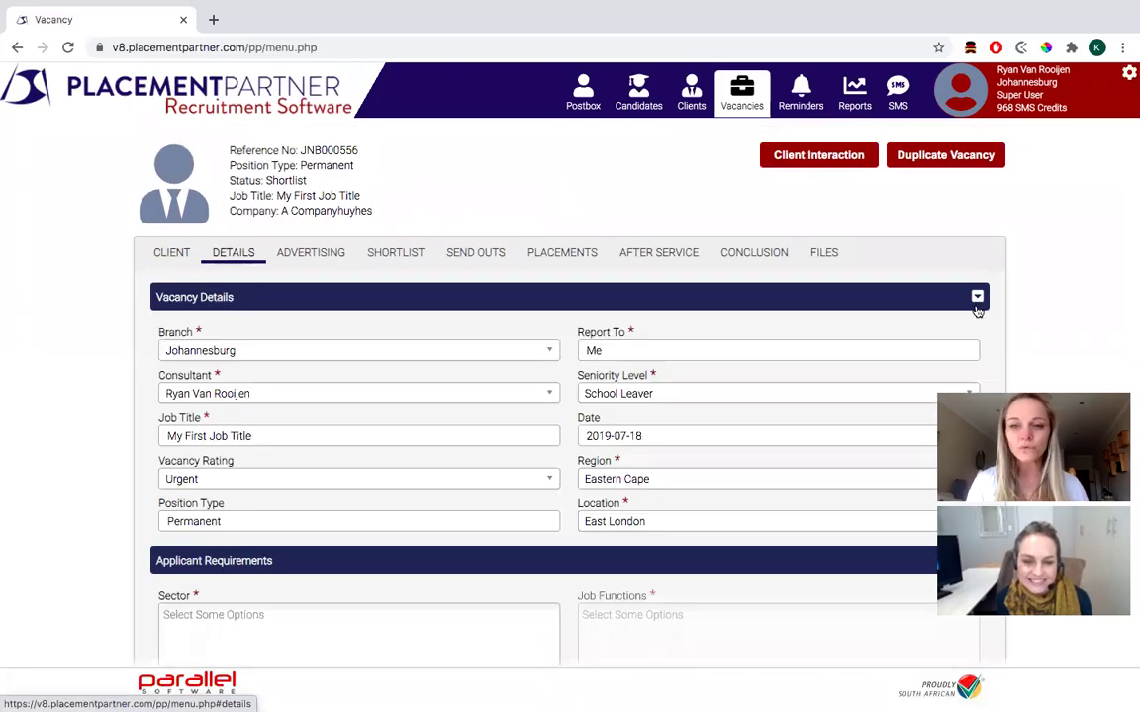
left_click(977, 299)
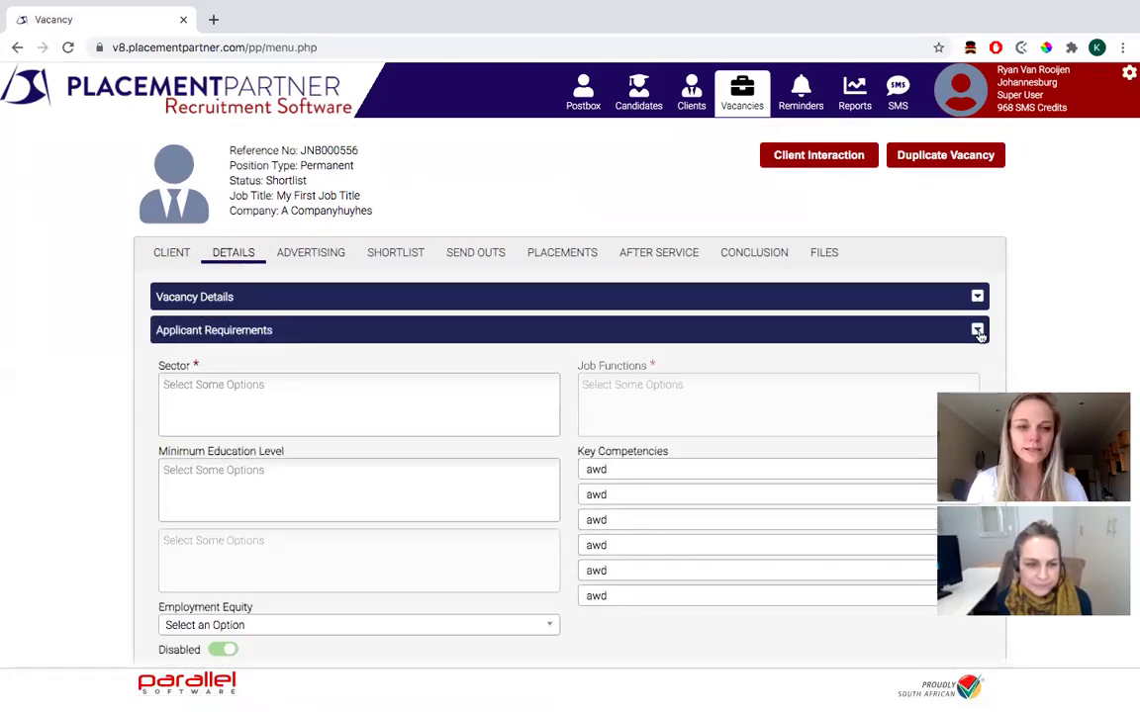
left_click(977, 332)
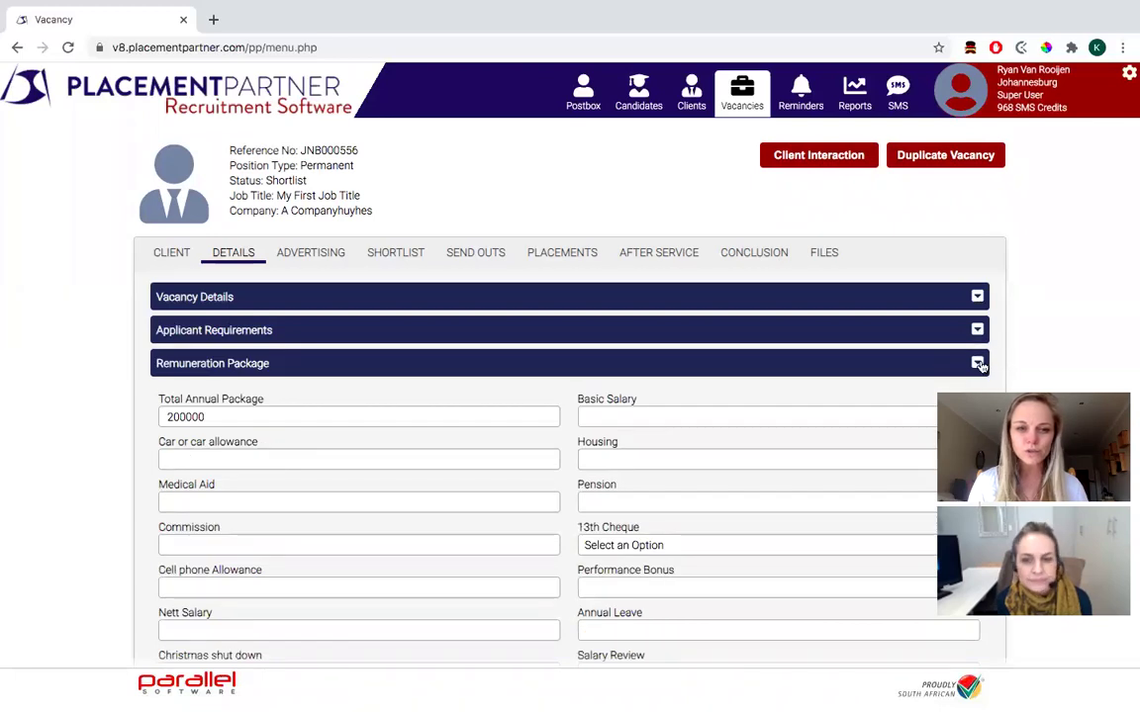
left_click(977, 364)
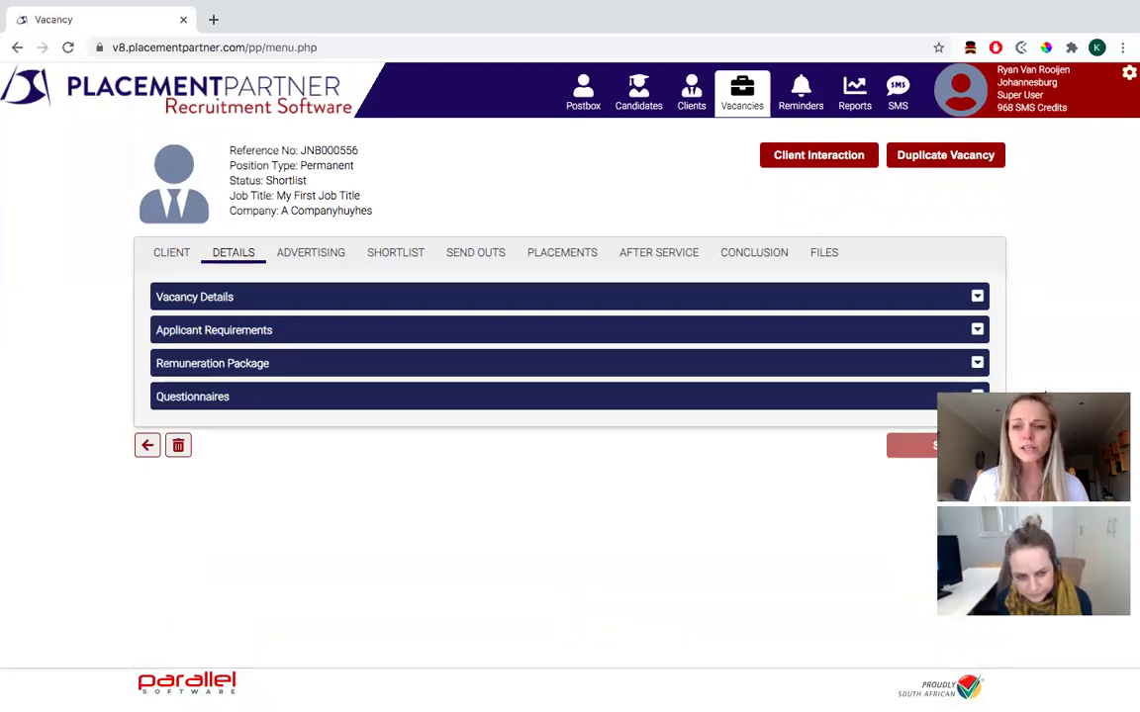
left_click(977, 397)
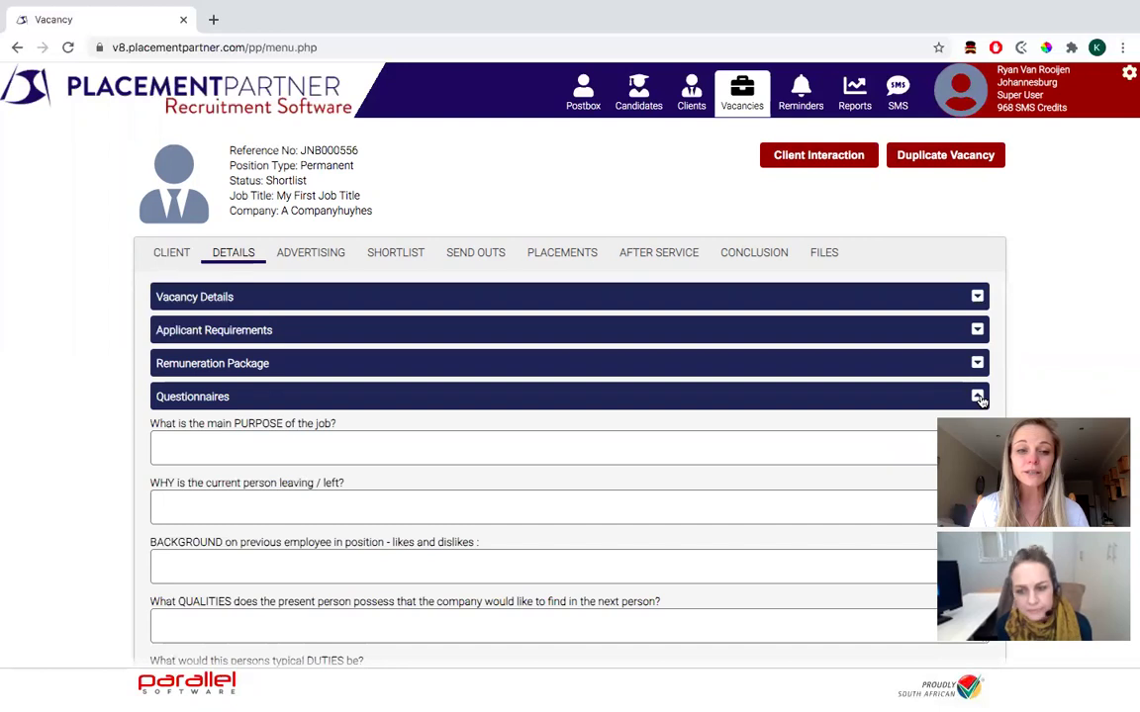
Expand the Vacancy Details and Applicant Requirements sections and set the required sector to Information Technology
left_click(317, 255)
left_click(679, 345)
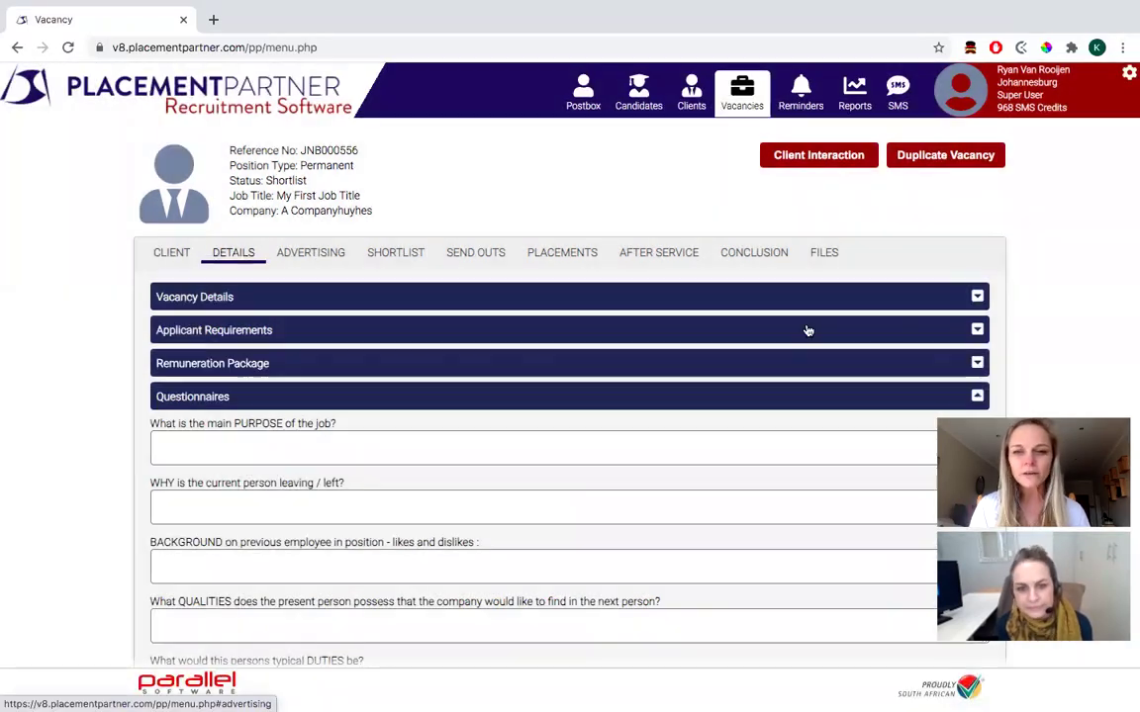
left_click(977, 296)
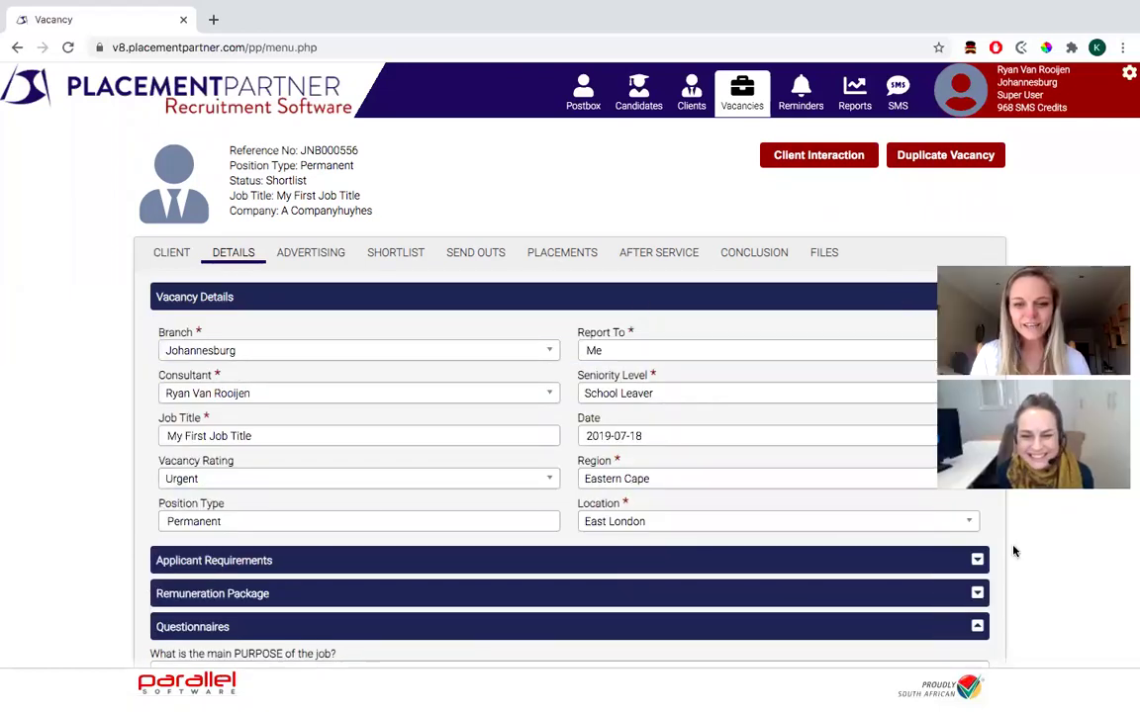
left_click(977, 560)
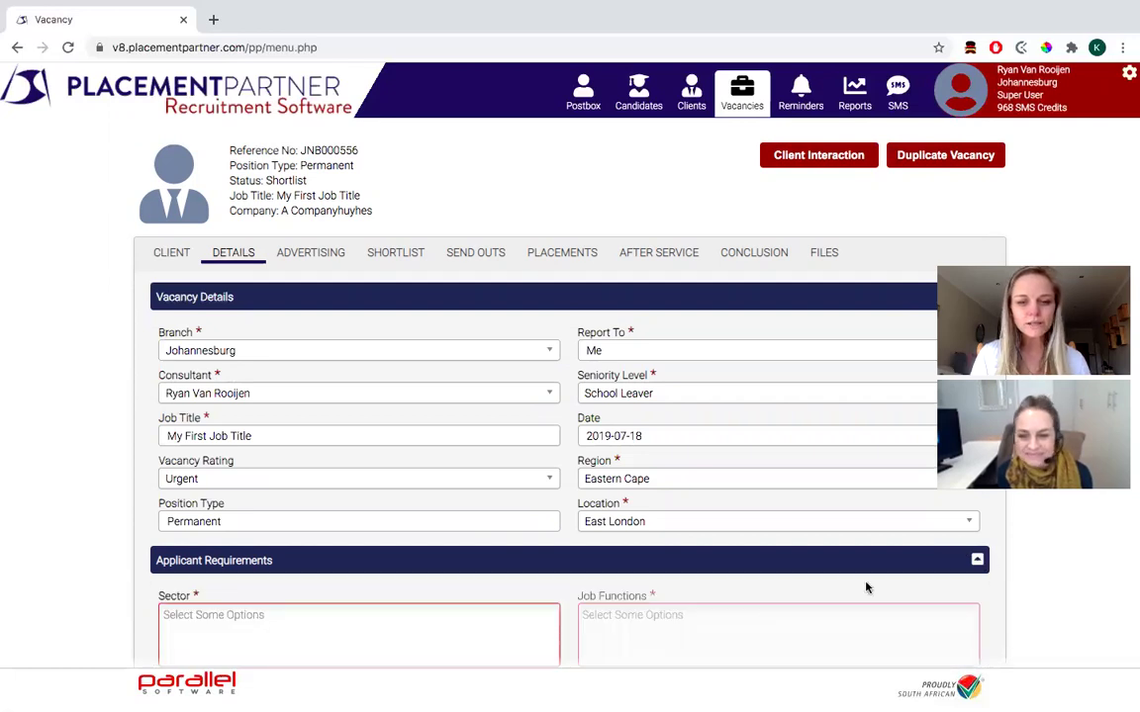
scroll(791, 574, "down", 2)
left_click(405, 502)
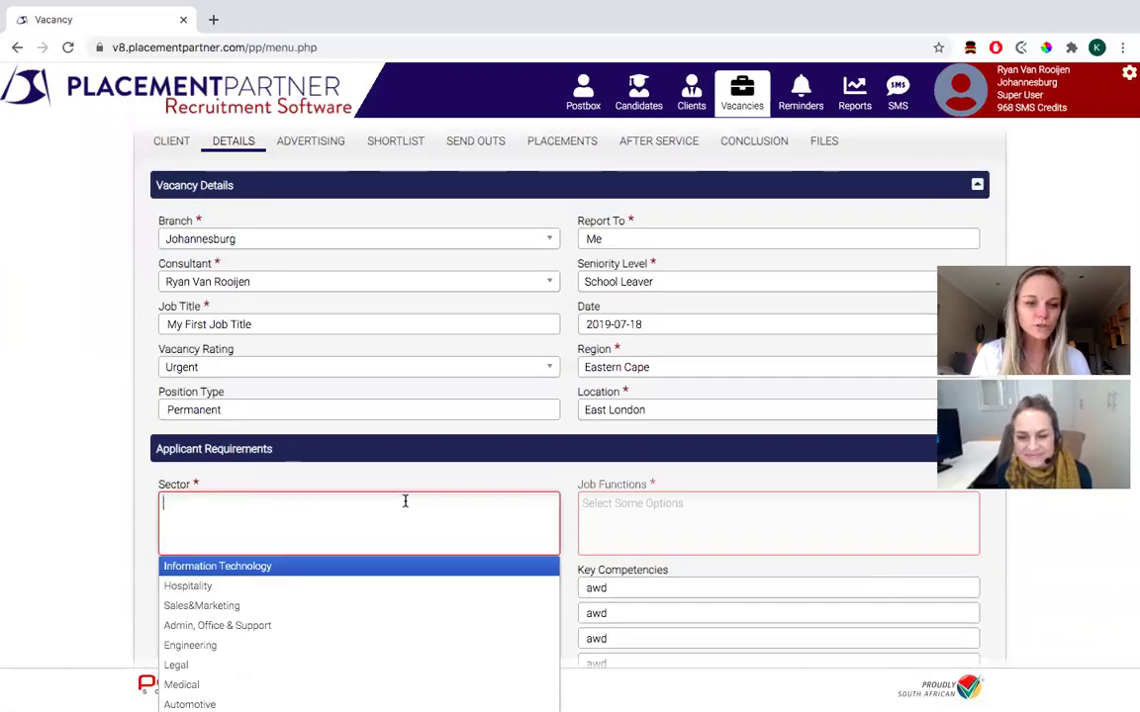
left_click(317, 572)
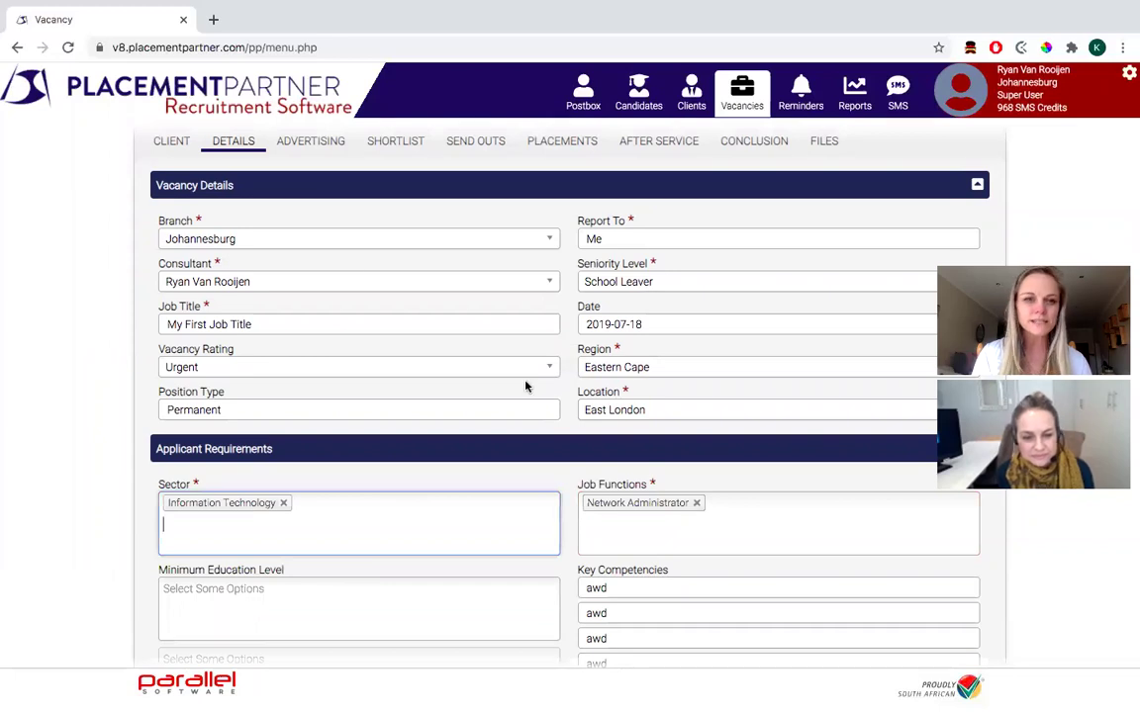
Examine the vacancy's advertising section, including the advert descriptions, dates, job portals, searchable keywords and advertised remuneration fields
left_click(313, 144)
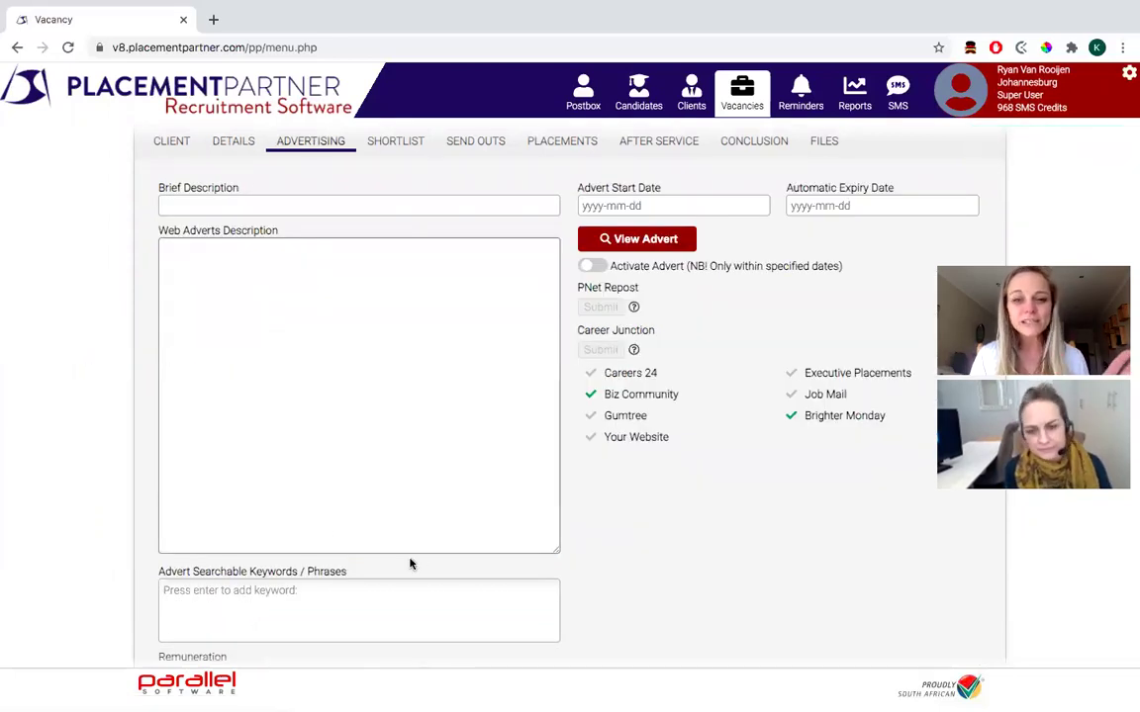
scroll(554, 552, "down", 1)
scroll(554, 552, "down", 3)
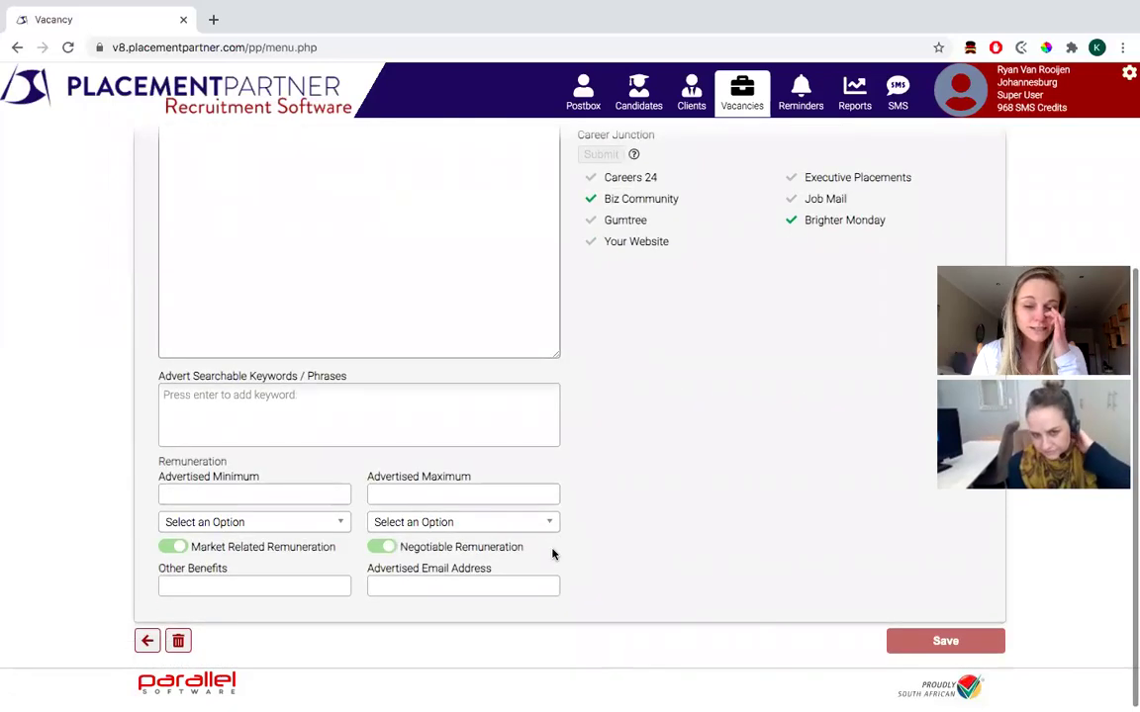
scroll(552, 550, "up", 4)
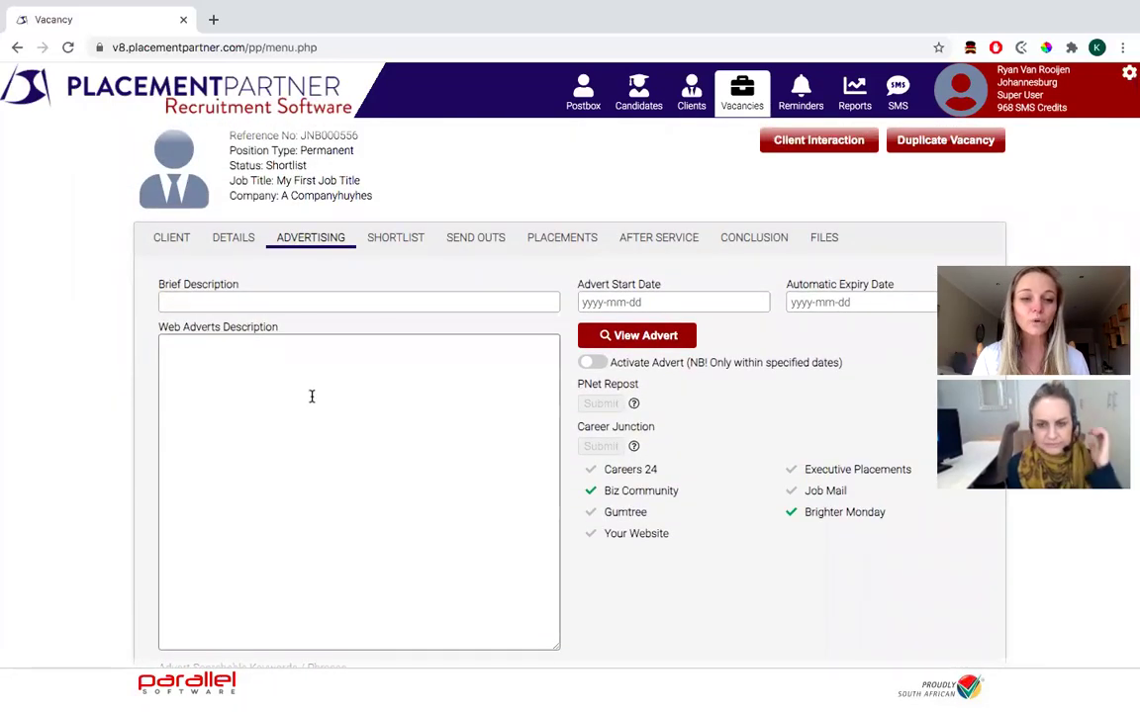
scroll(441, 452, "down", 1)
scroll(440, 452, "down", 1)
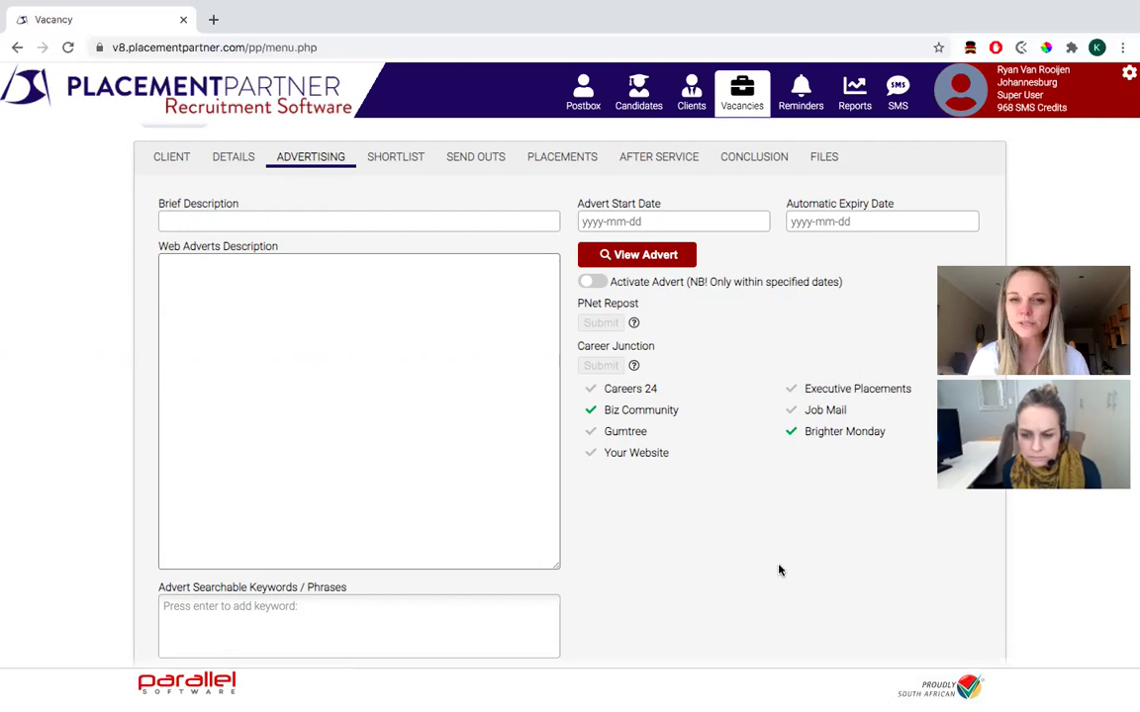
mouse_move(593, 117)
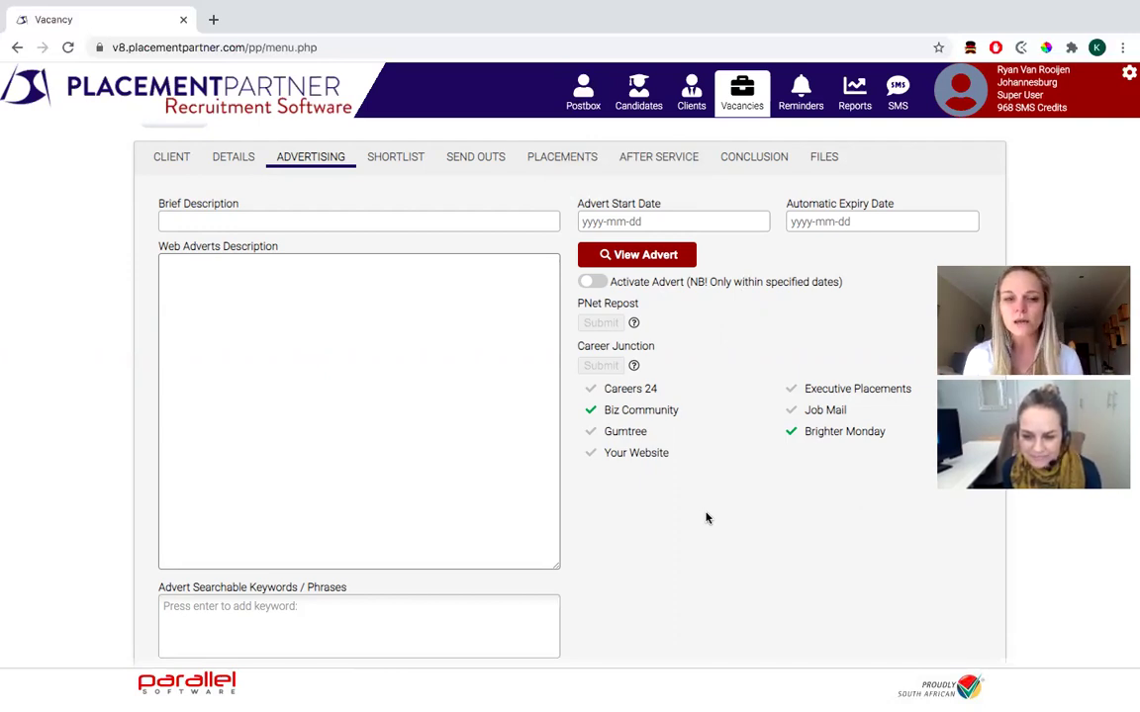
scroll(706, 518, "down", 5)
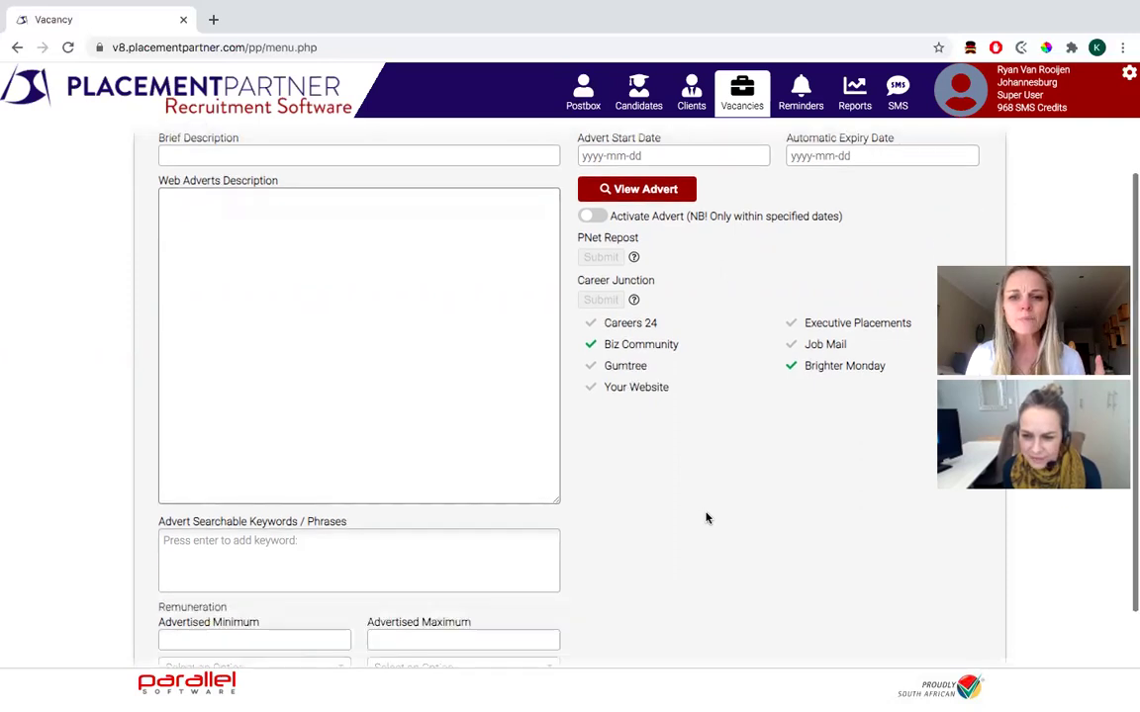
scroll(706, 518, "up", 2)
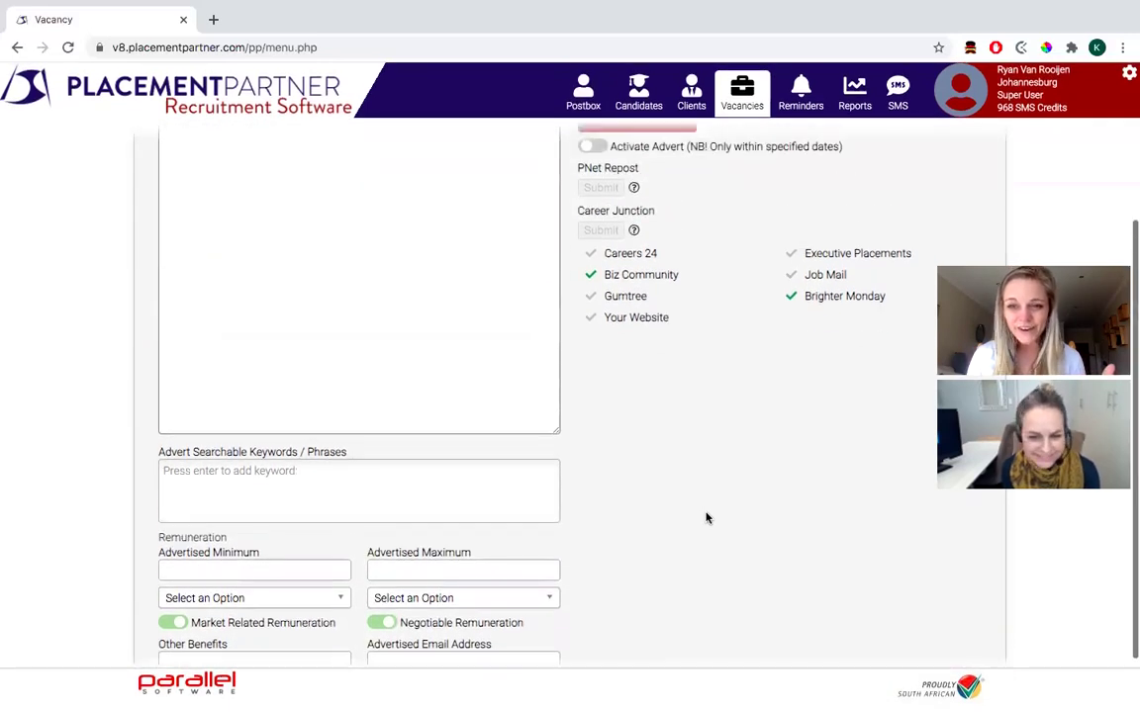
scroll(706, 517, "up", 2)
scroll(705, 518, "up", 3)
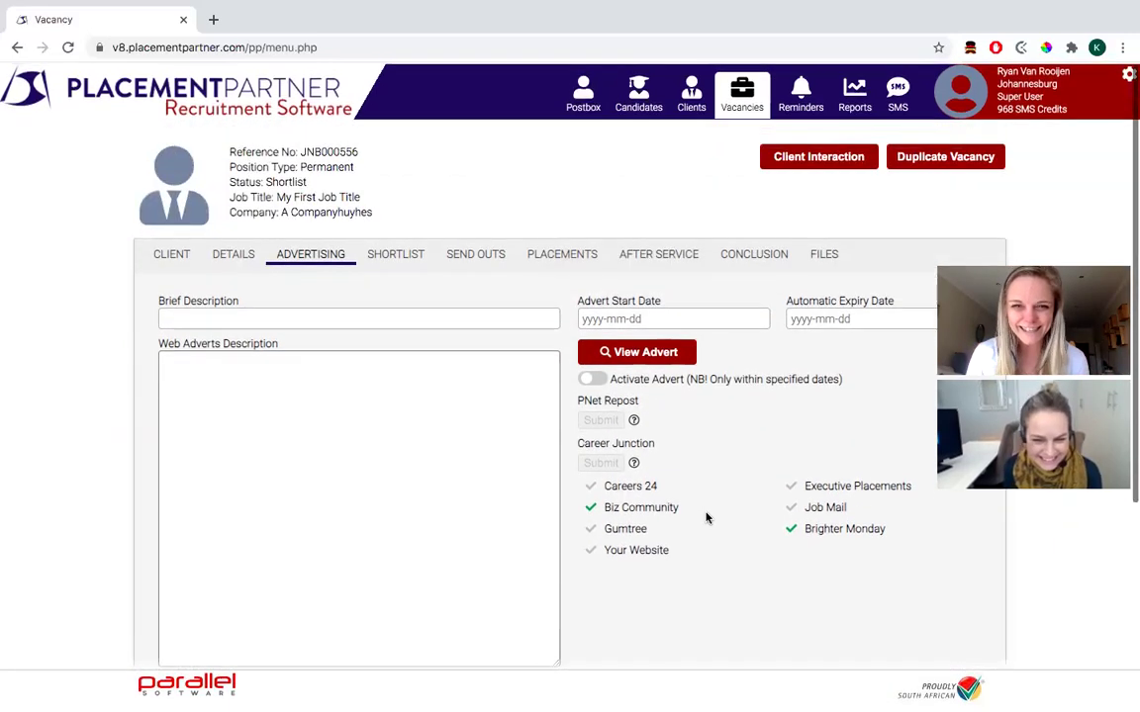
scroll(700, 596, "down", 2)
scroll(699, 597, "down", 5)
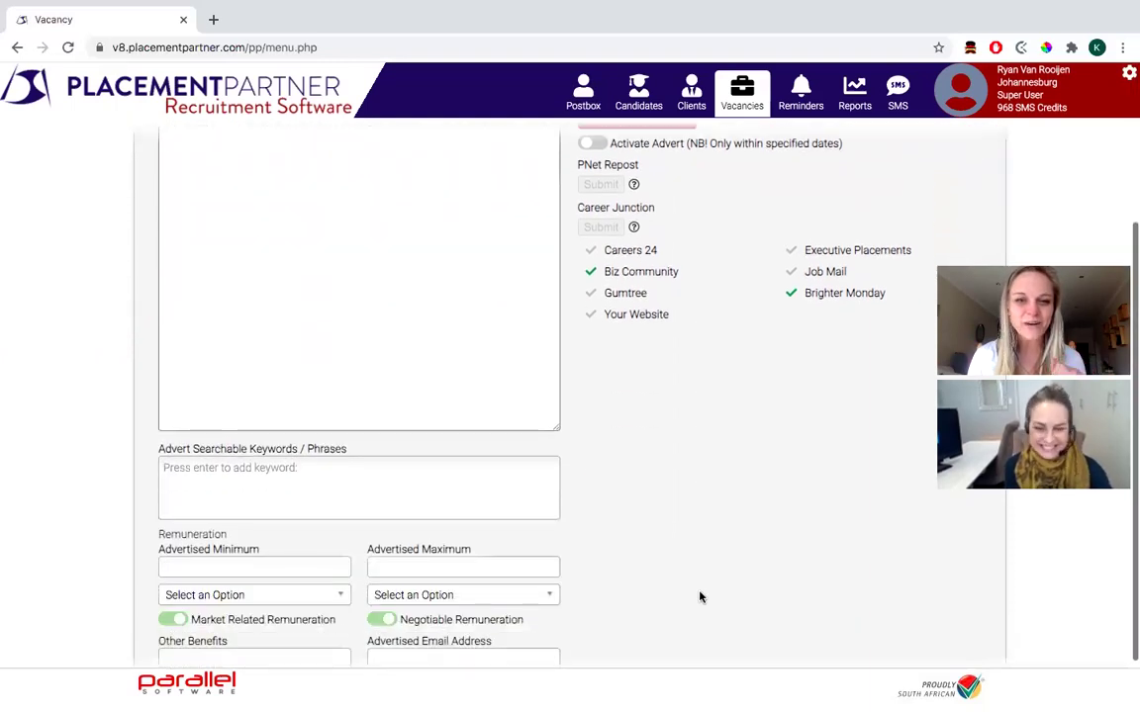
scroll(699, 597, "up", 5)
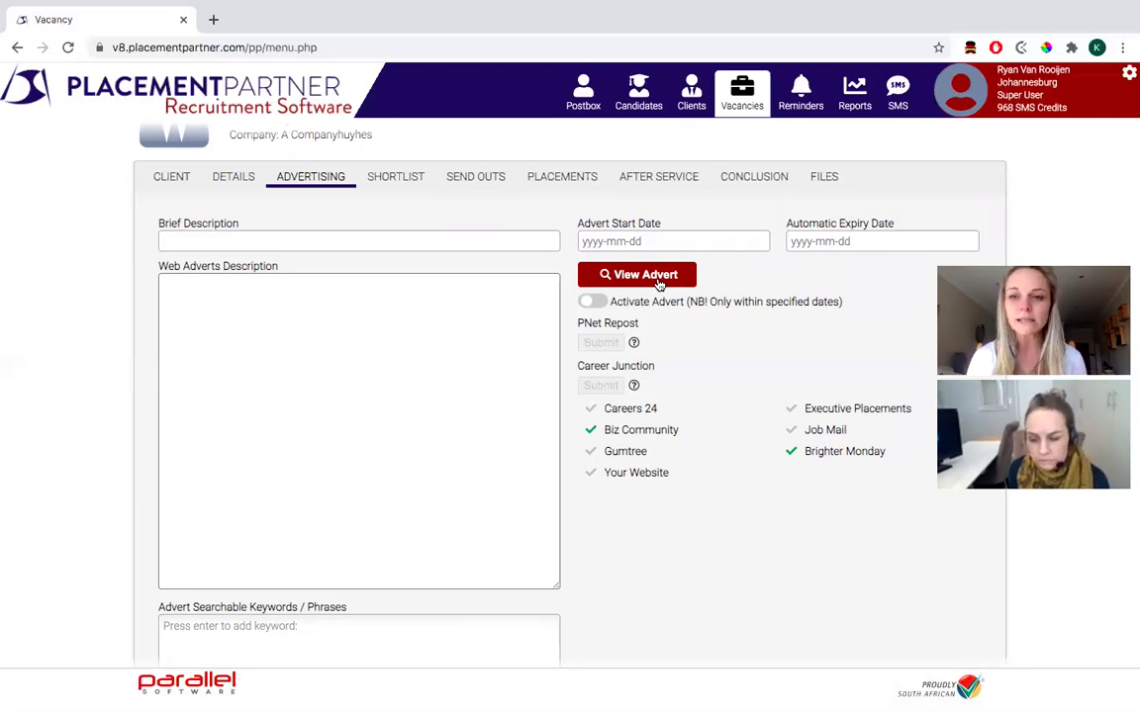
mouse_move(904, 92)
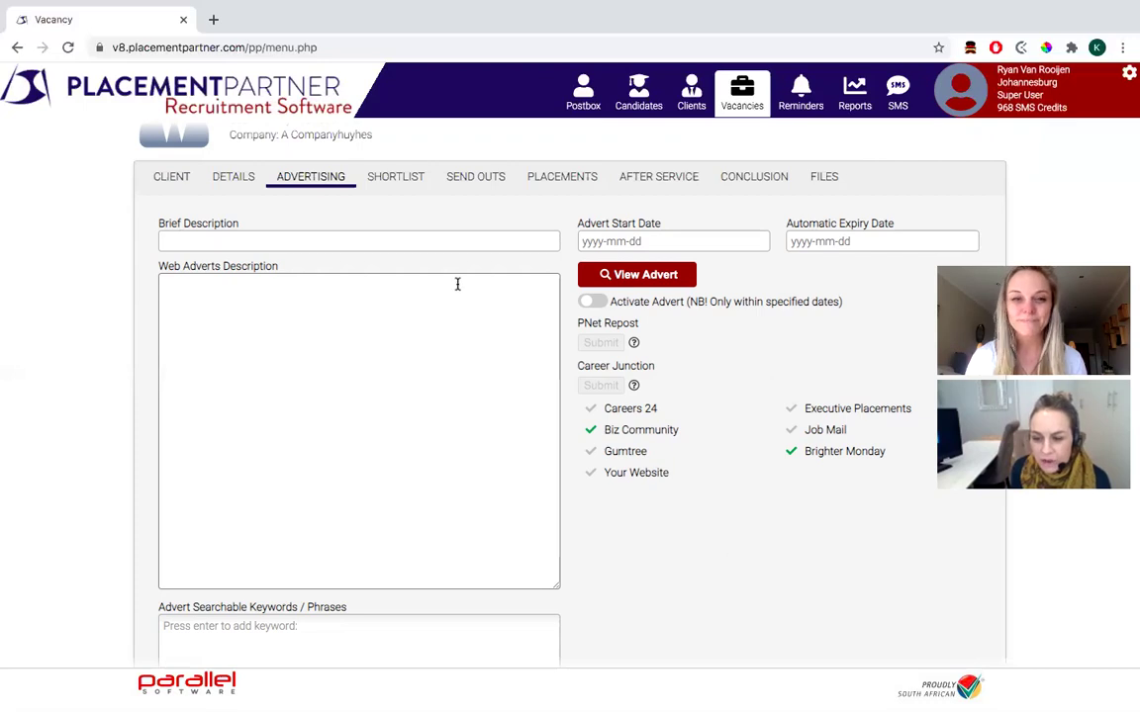
Review the vacancy's shortlist of prospective candidates and the send-out details with CV and interview fields
left_click(398, 177)
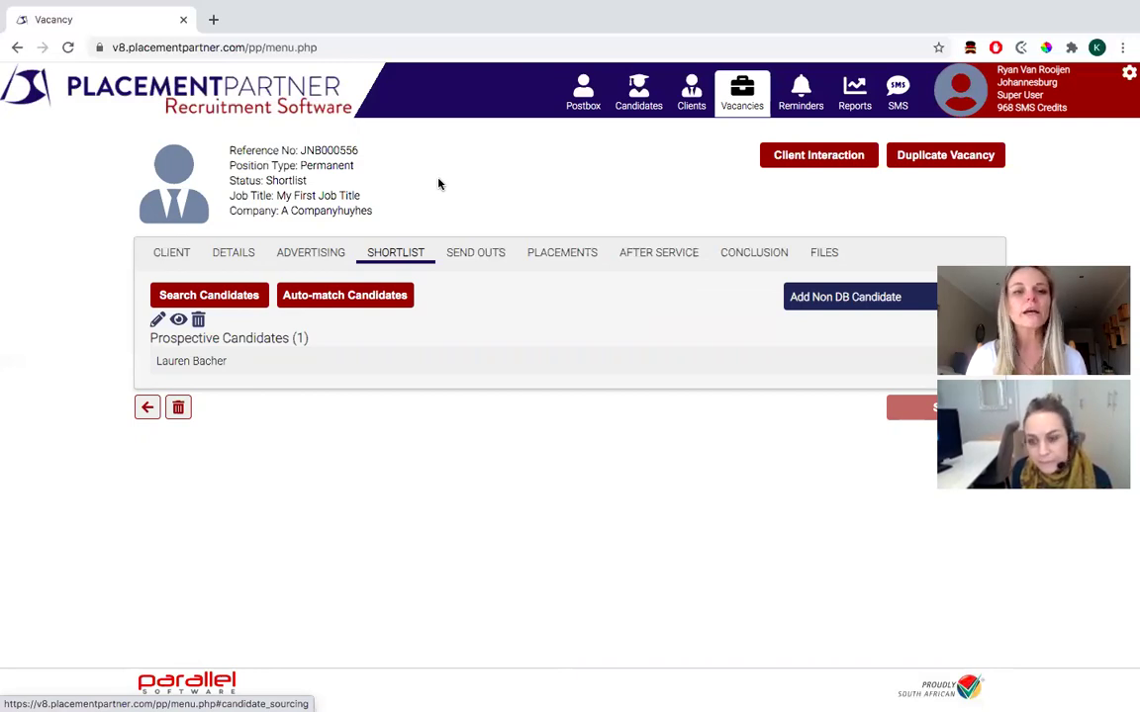
left_click(478, 253)
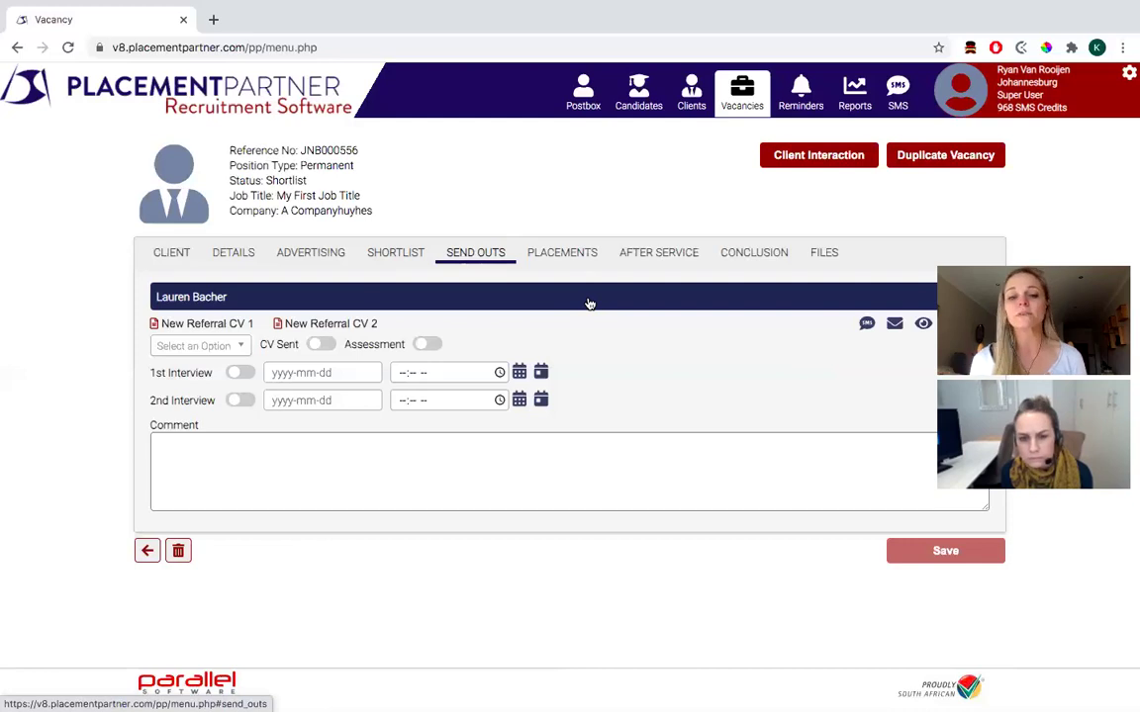
Review the vacancy's placement form, including fee, payment and split details, and view the available report types
left_click(553, 249)
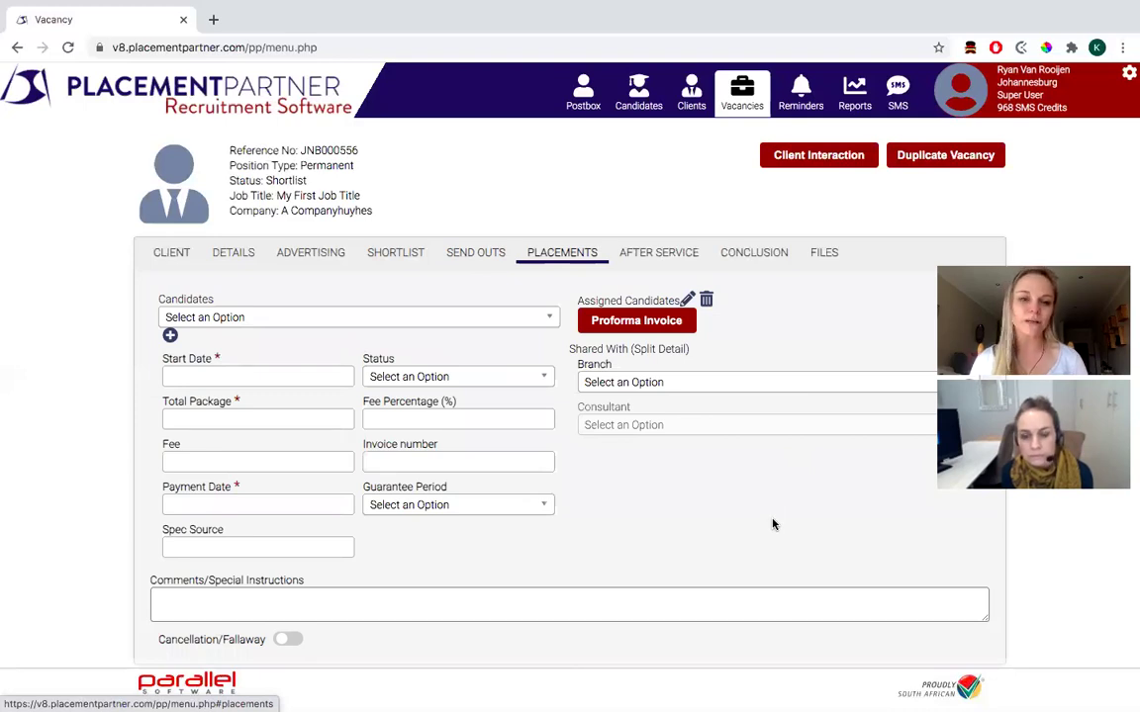
scroll(774, 524, "down", 2)
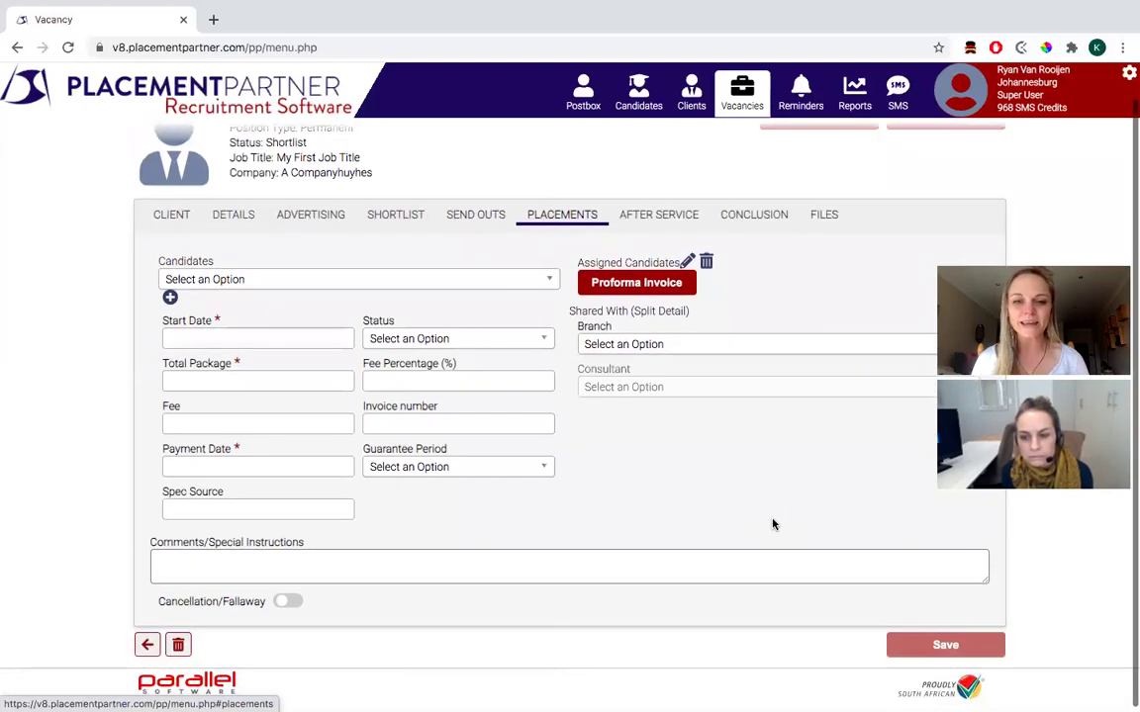
scroll(773, 524, "up", 2)
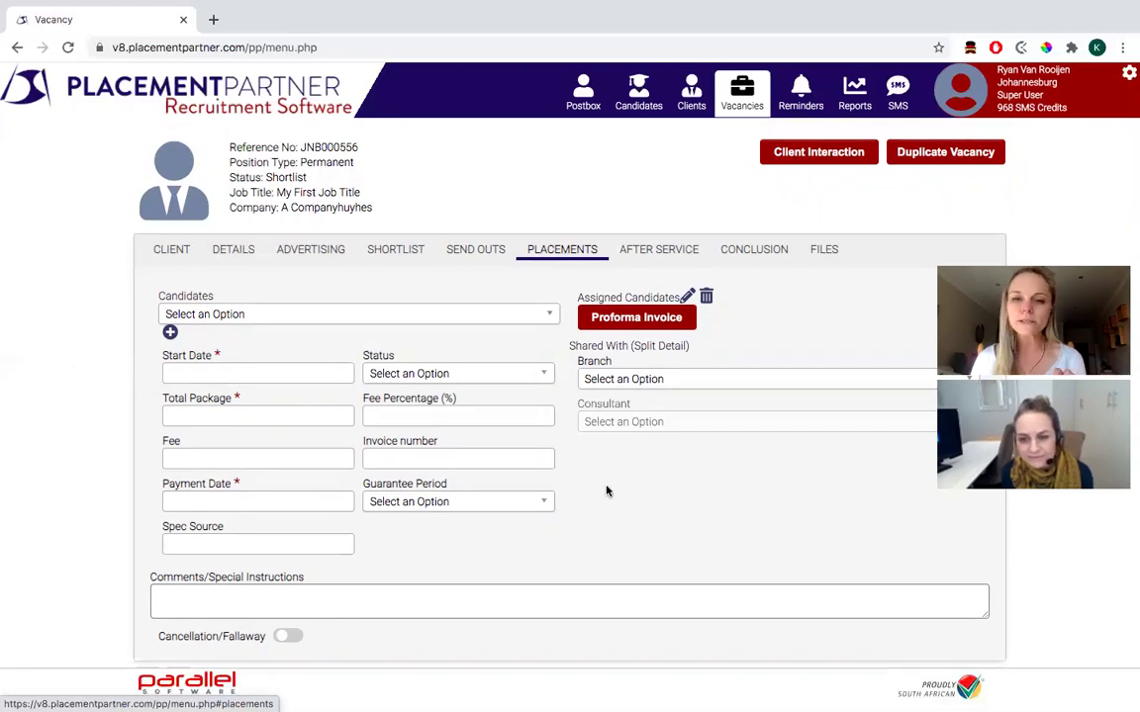
mouse_move(867, 95)
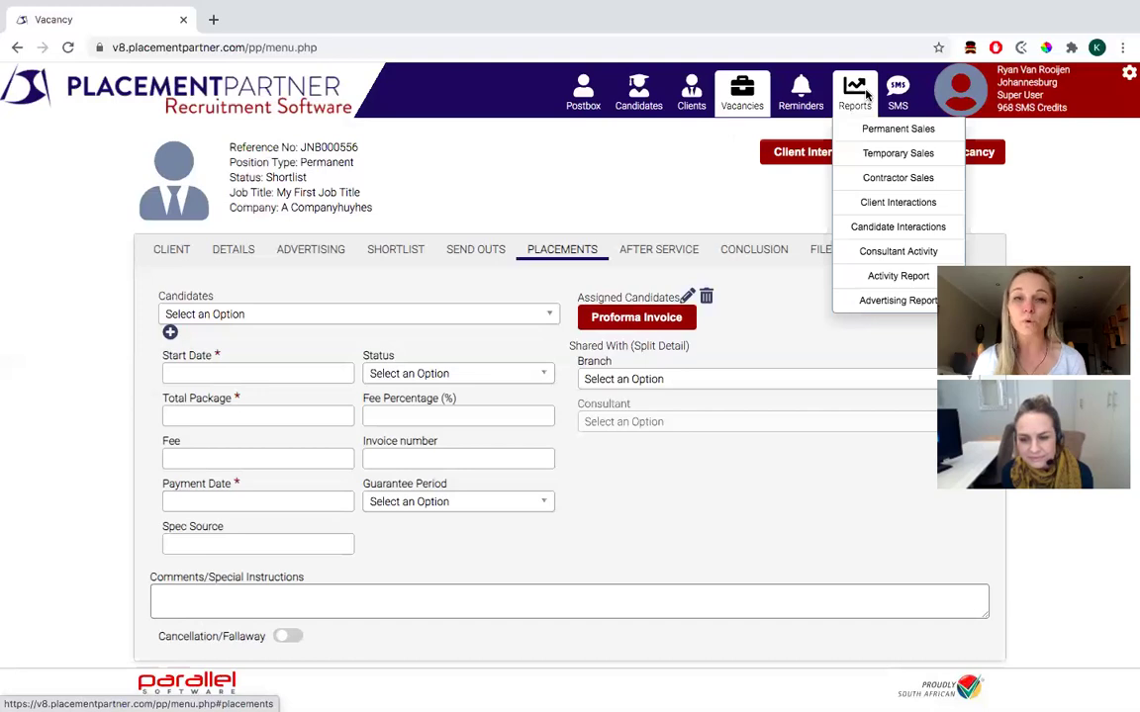